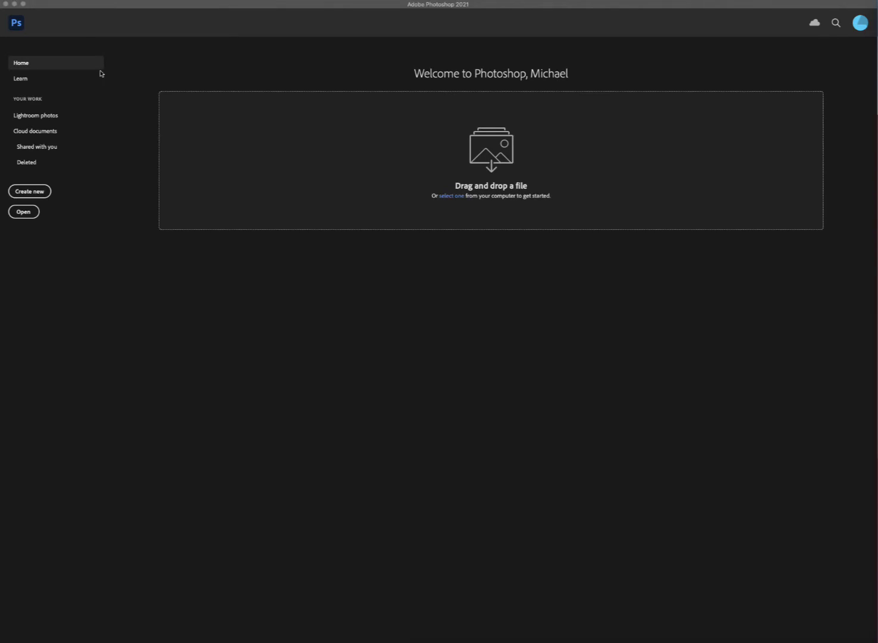
# Start File > Scripts > Load Files into Stack and browse to the Desktop folder
pyautogui.click(71, 4)
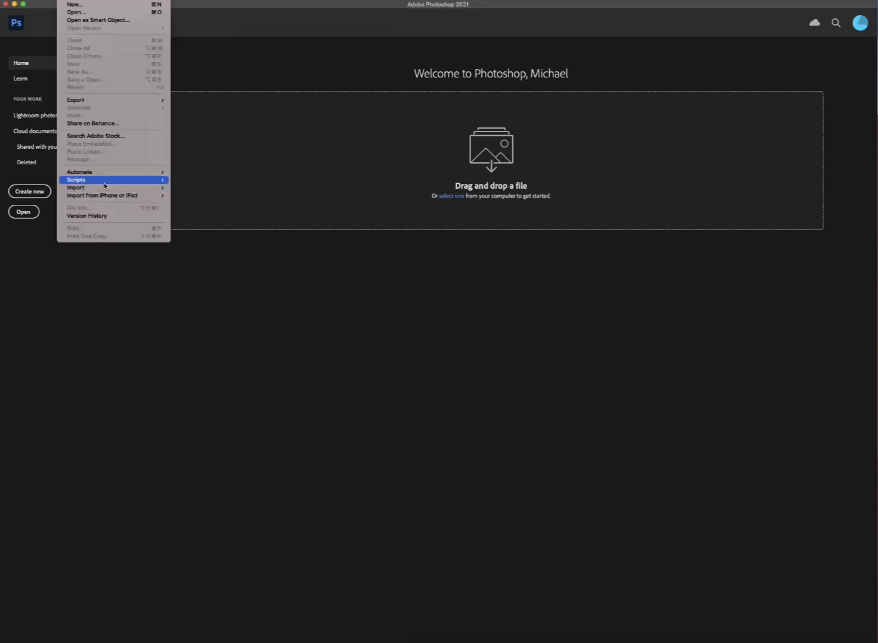
pyautogui.moveTo(105, 182)
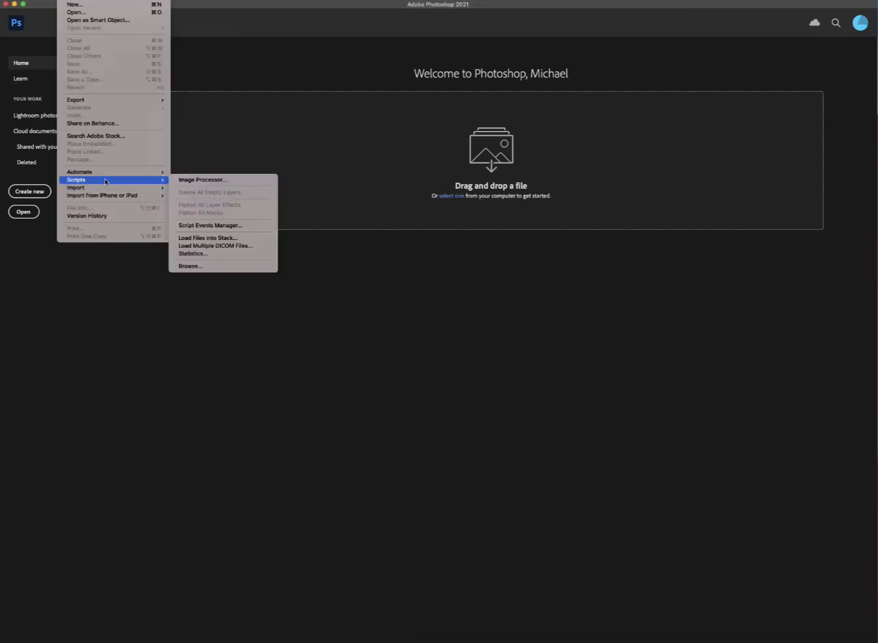
pyautogui.click(212, 240)
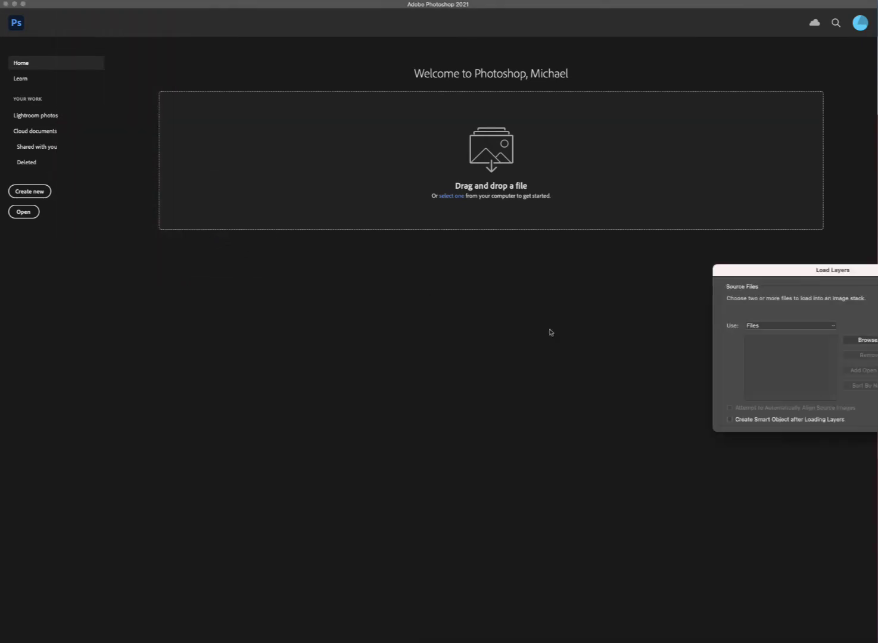
pyautogui.moveTo(818, 275); pyautogui.dragTo(532, 279)
pyautogui.click(581, 346)
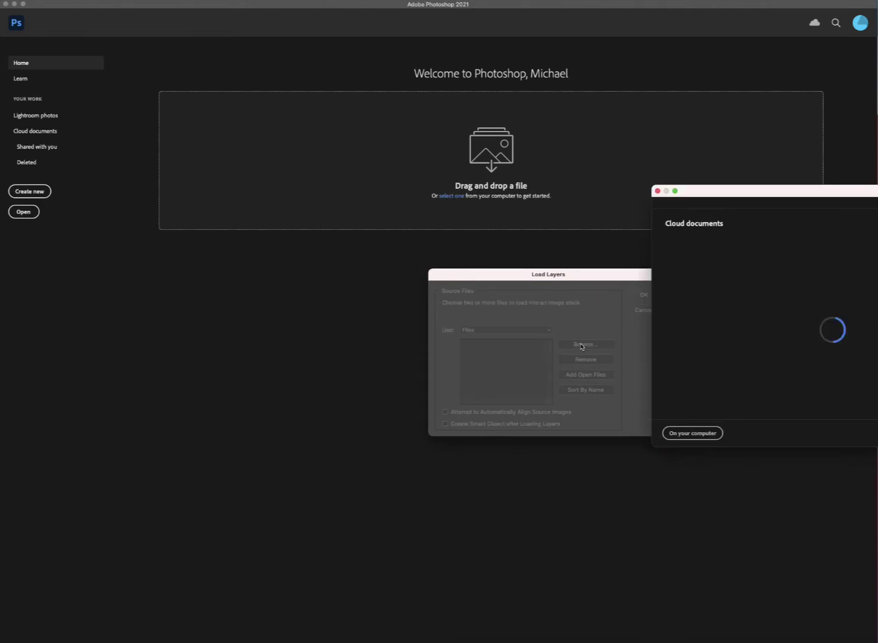
pyautogui.click(693, 433)
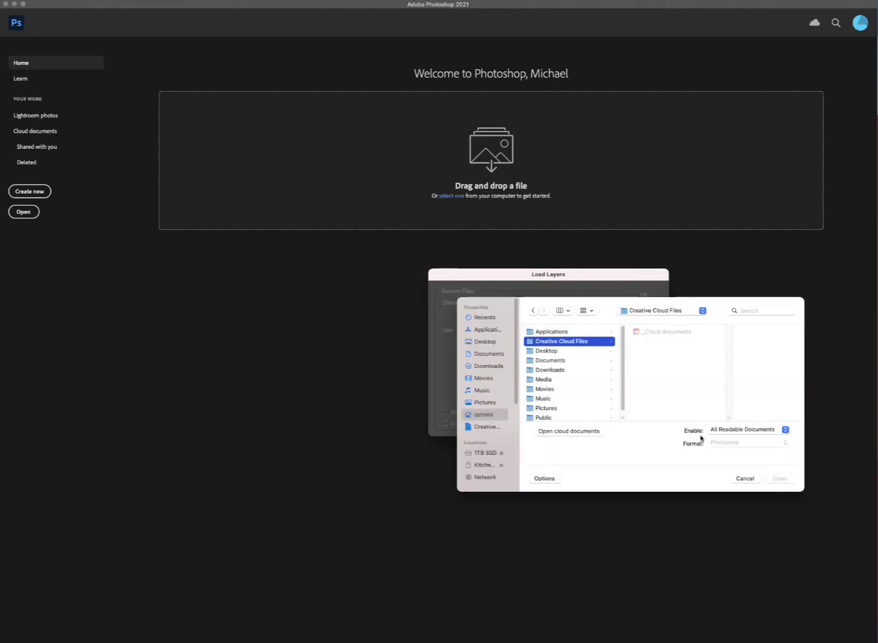
pyautogui.click(541, 352)
pyautogui.click(858, 208)
# Select the five AirPods photos on the Desktop and load them as stacked layers
pyautogui.click(677, 418)
pyautogui.keyDown('super'); pyautogui.click(655, 387); pyautogui.keyUp('super')
pyautogui.keyDown('super'); pyautogui.click(651, 378); pyautogui.keyUp('super')
pyautogui.keyDown('super'); pyautogui.click(648, 368); pyautogui.keyUp('super')
pyautogui.keyDown('super'); pyautogui.click(643, 358); pyautogui.keyUp('super')
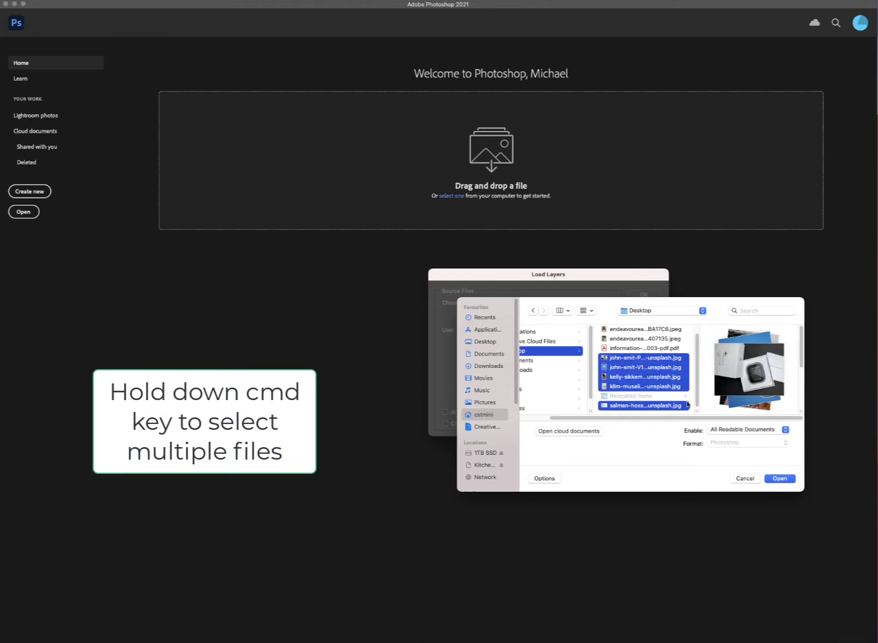
pyautogui.click(777, 480)
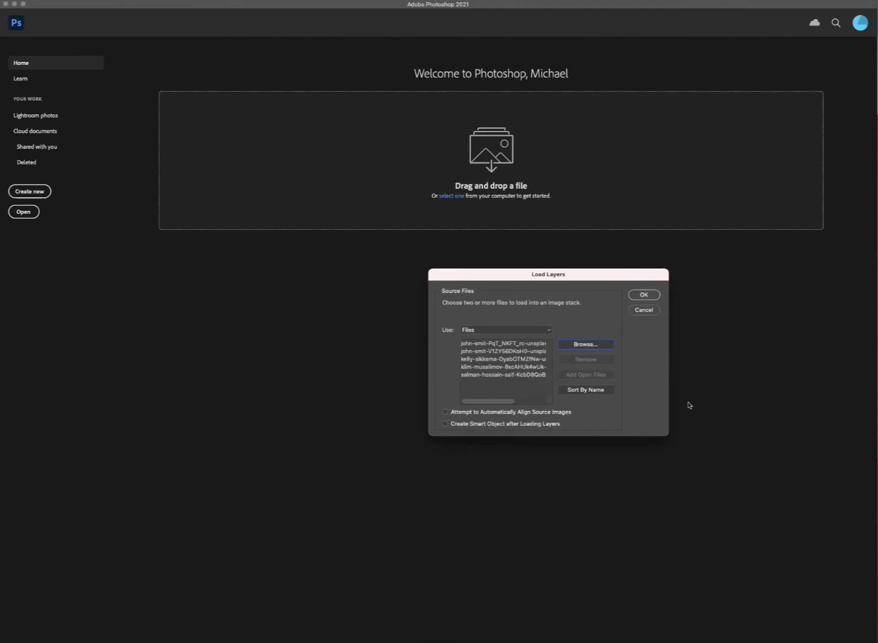
pyautogui.moveTo(484, 345)
pyautogui.mouseDown()
pyautogui.moveTo(481, 377)
pyautogui.moveTo(488, 356)
pyautogui.mouseUp()
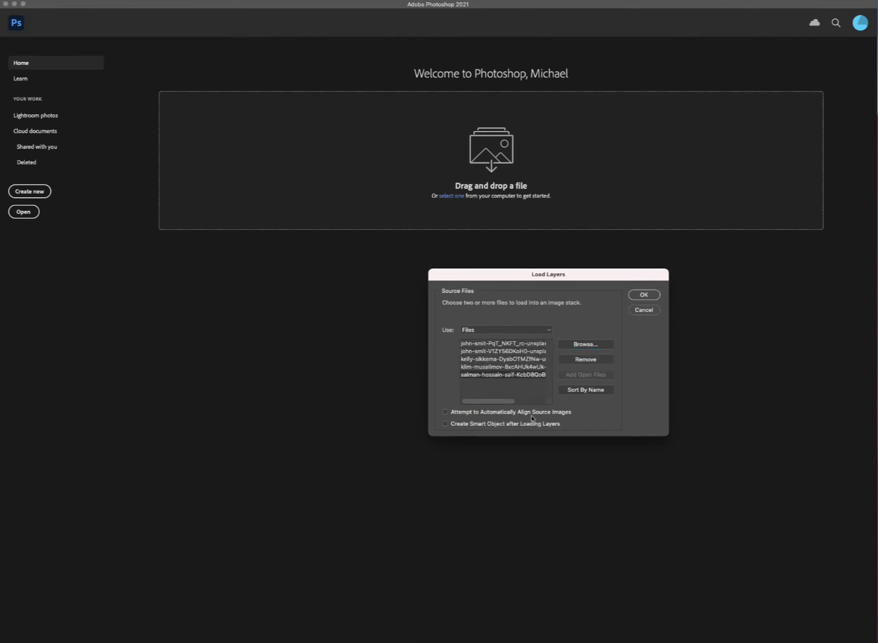
pyautogui.click(649, 296)
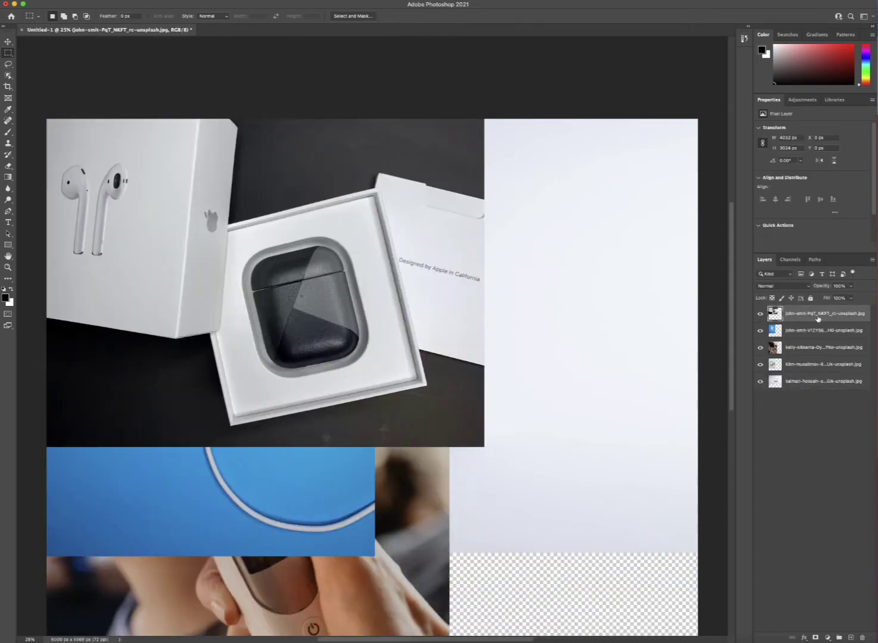
pyautogui.click(809, 331)
pyautogui.click(807, 347)
pyautogui.click(807, 364)
pyautogui.click(795, 380)
pyautogui.moveTo(761, 382); pyautogui.dragTo(760, 315)
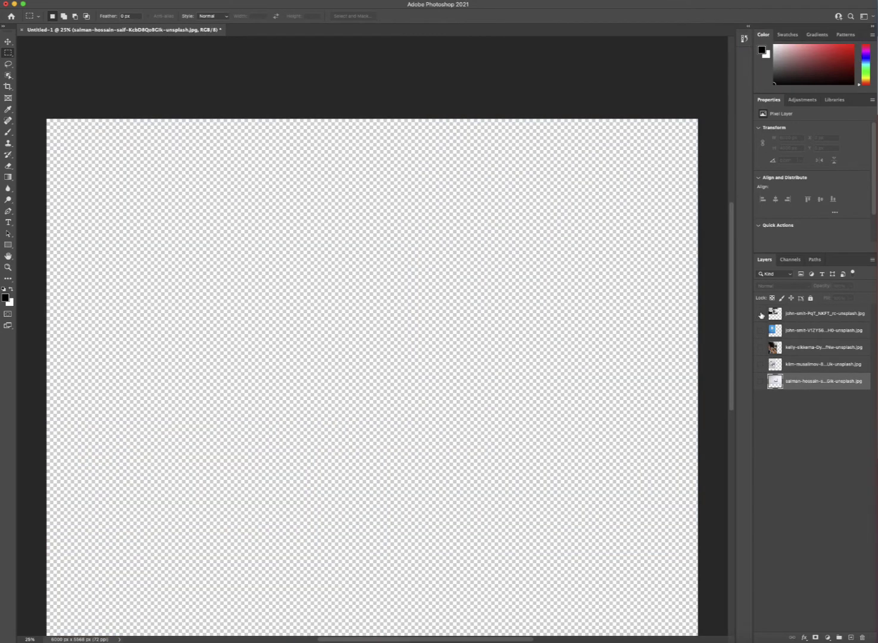
pyautogui.click(761, 315)
pyautogui.click(760, 315)
pyautogui.click(759, 331)
pyautogui.click(760, 332)
pyautogui.click(762, 348)
pyautogui.click(762, 347)
pyautogui.click(760, 364)
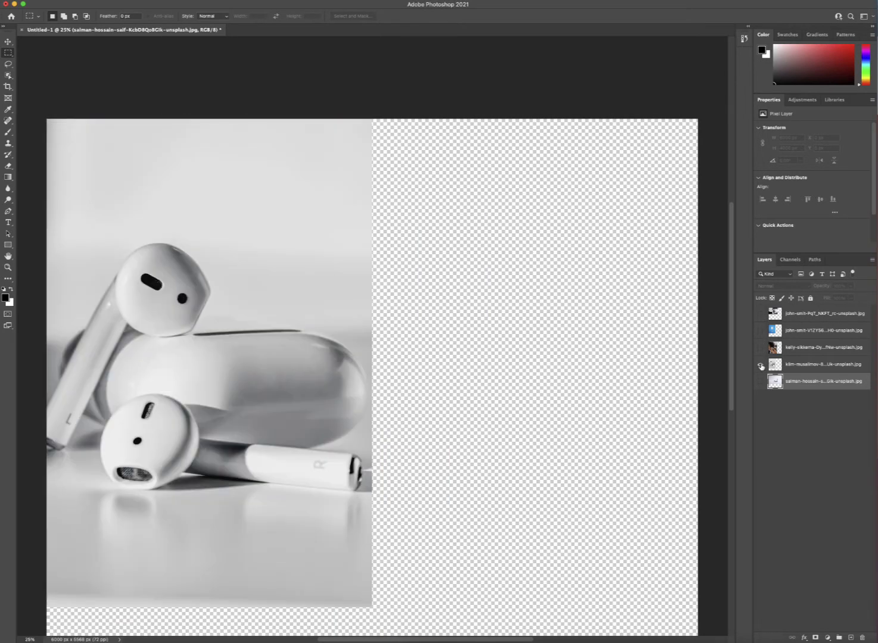
pyautogui.click(761, 364)
pyautogui.click(761, 381)
pyautogui.click(761, 381)
pyautogui.moveTo(760, 313); pyautogui.dragTo(764, 381)
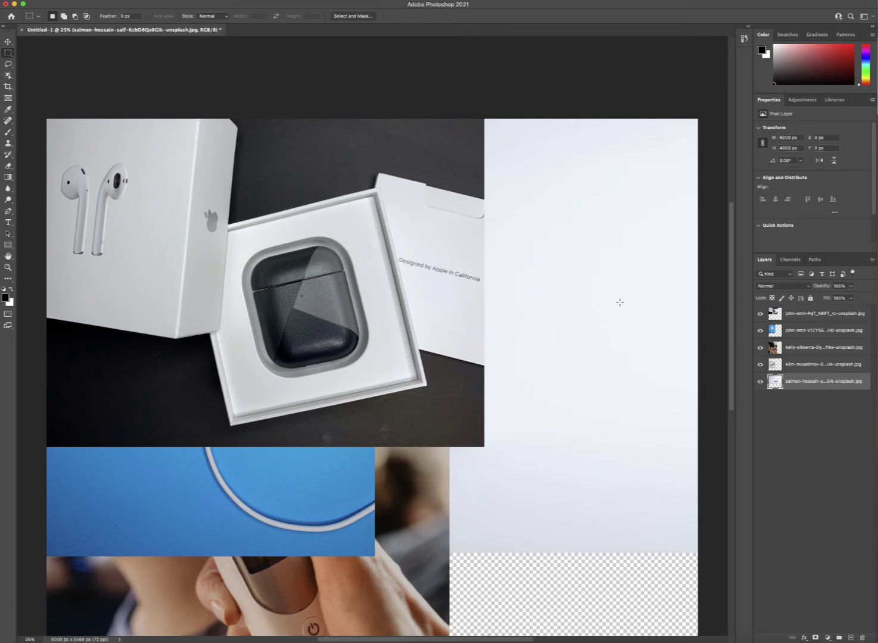
# Show the Timeline panel, create a frame animation, and bring up its options list for the top photo layer
pyautogui.click(296, 2)
pyautogui.click(331, 251)
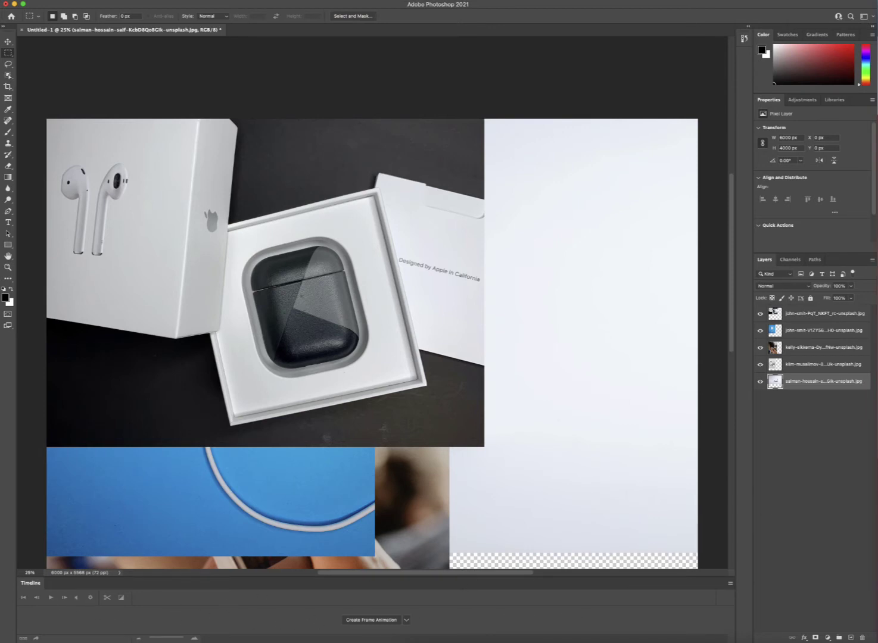
pyautogui.click(407, 622)
pyautogui.click(380, 631)
pyautogui.click(379, 621)
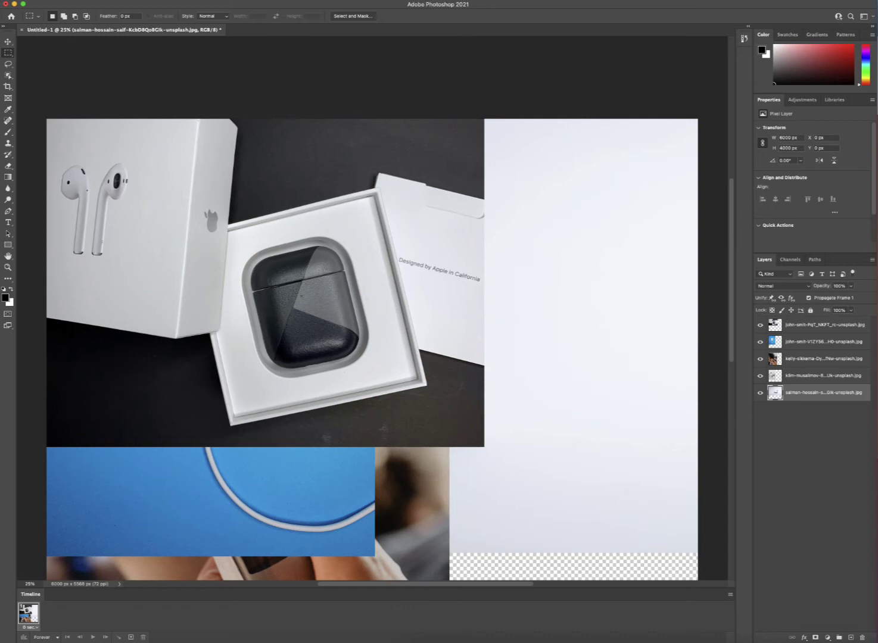
pyautogui.hotkey('alt', '.')
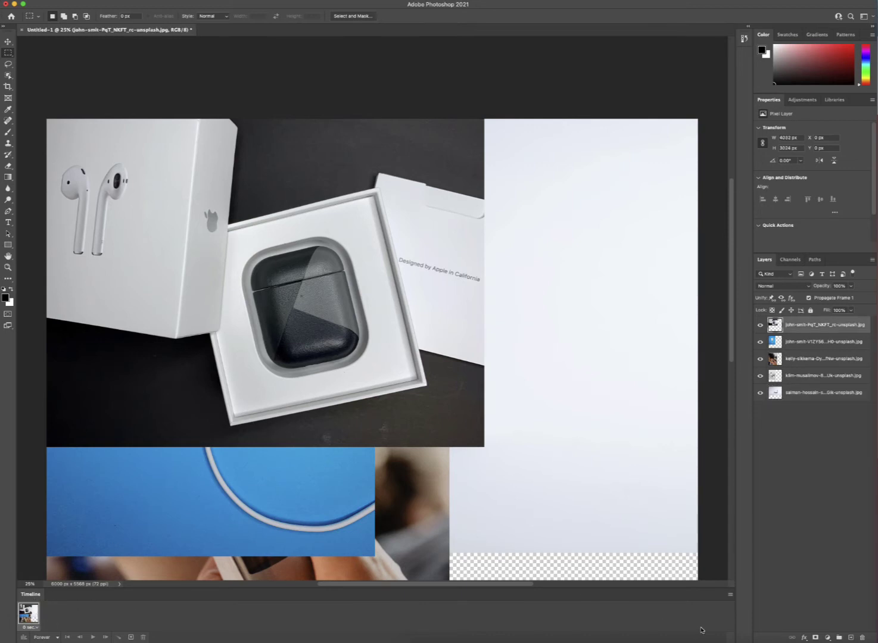
pyautogui.click(731, 596)
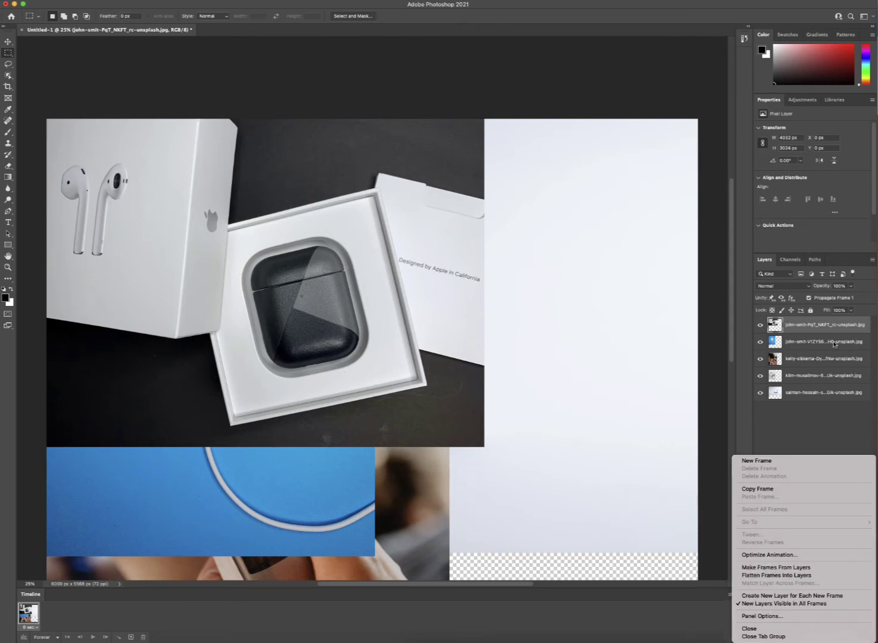
# Make one animation frame per layer and review each of the five frames
pyautogui.click(778, 568)
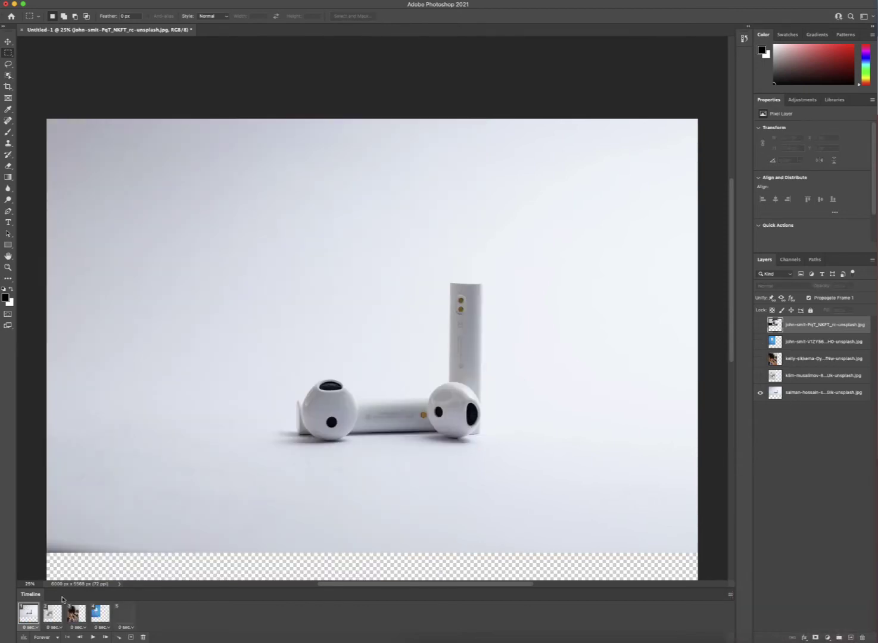
pyautogui.click(53, 613)
pyautogui.click(76, 614)
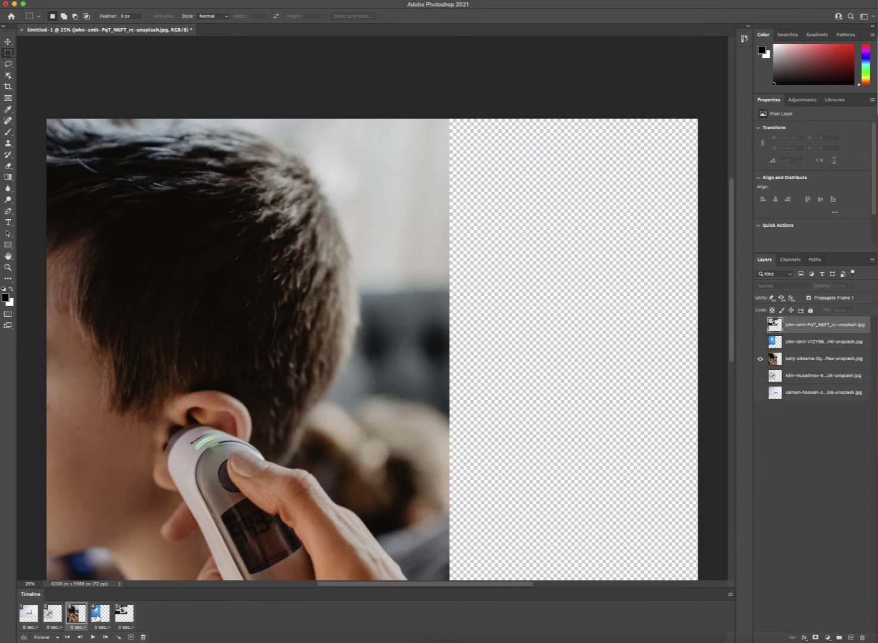
pyautogui.click(100, 614)
pyautogui.click(124, 614)
pyautogui.click(29, 614)
pyautogui.click(52, 613)
pyautogui.click(76, 614)
pyautogui.click(100, 614)
pyautogui.click(123, 614)
# Move the ear-thermometer frame from position 3 to the end
pyautogui.click(76, 614)
pyautogui.moveTo(76, 617); pyautogui.dragTo(131, 621)
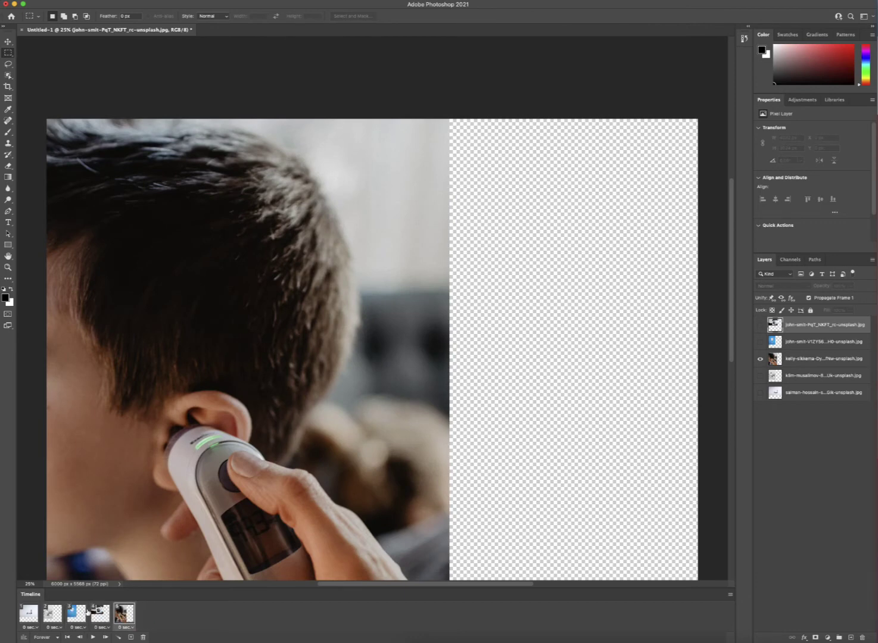
pyautogui.click(27, 619)
pyautogui.click(53, 616)
pyautogui.click(76, 616)
# Move the AirPods box frame to the first position and check the new order
pyautogui.click(100, 614)
pyautogui.moveTo(100, 615); pyautogui.dragTo(24, 620)
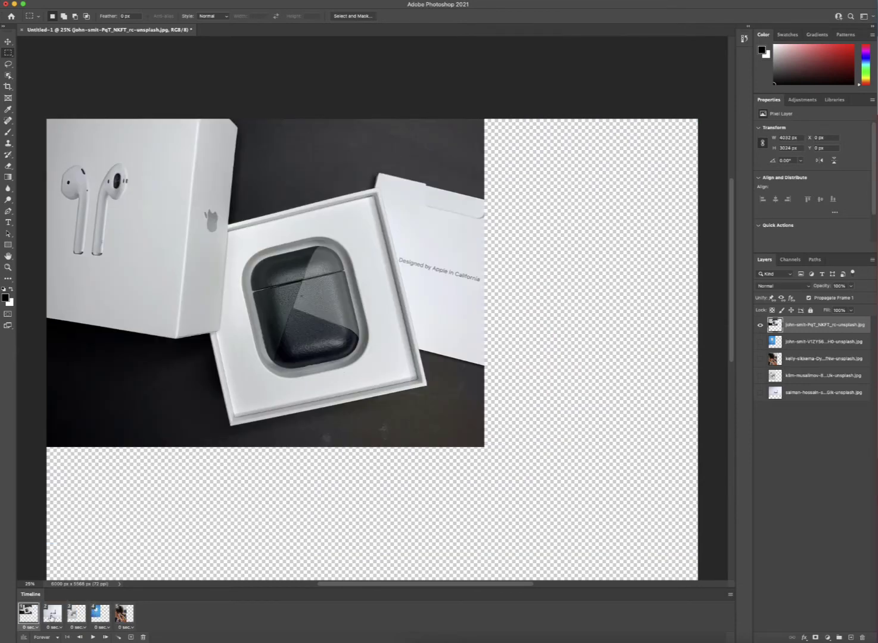
pyautogui.click(52, 617)
pyautogui.click(85, 619)
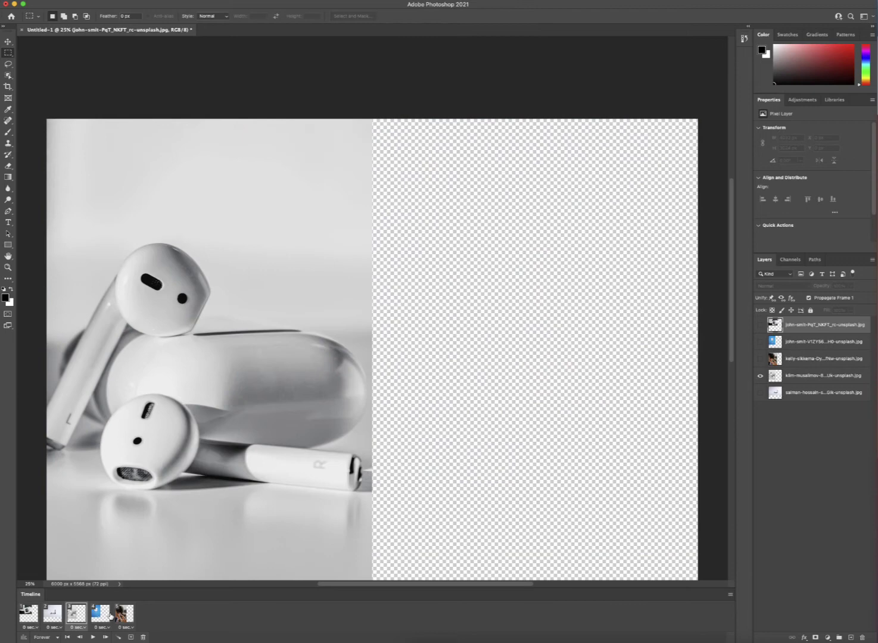
pyautogui.click(102, 616)
pyautogui.click(128, 615)
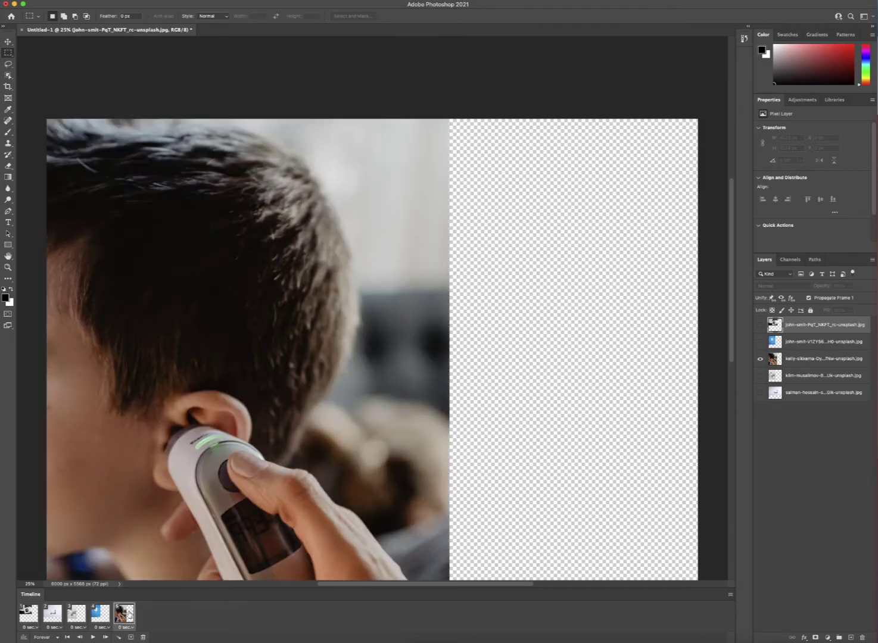
pyautogui.click(92, 637)
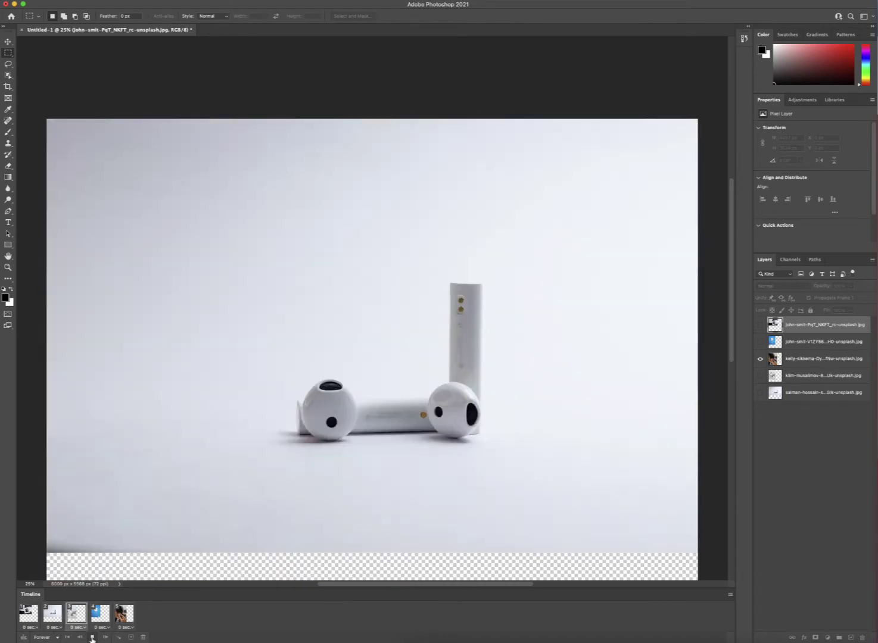
pyautogui.click(92, 637)
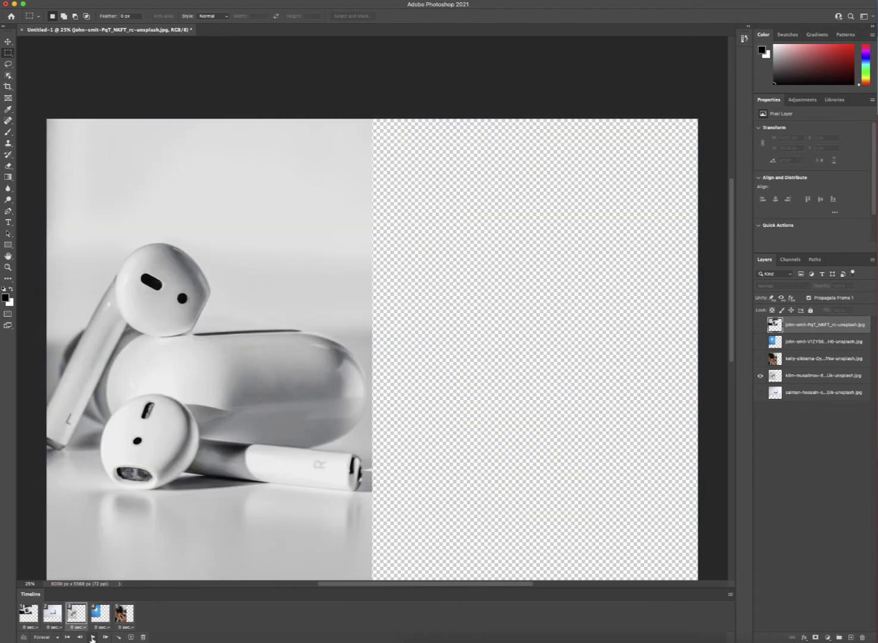
pyautogui.click(731, 595)
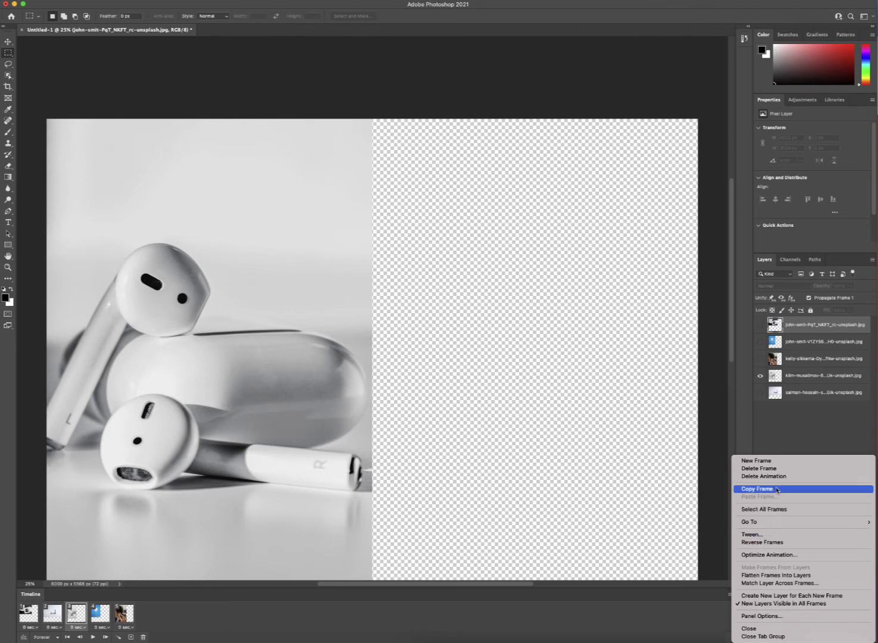
pyautogui.click(317, 616)
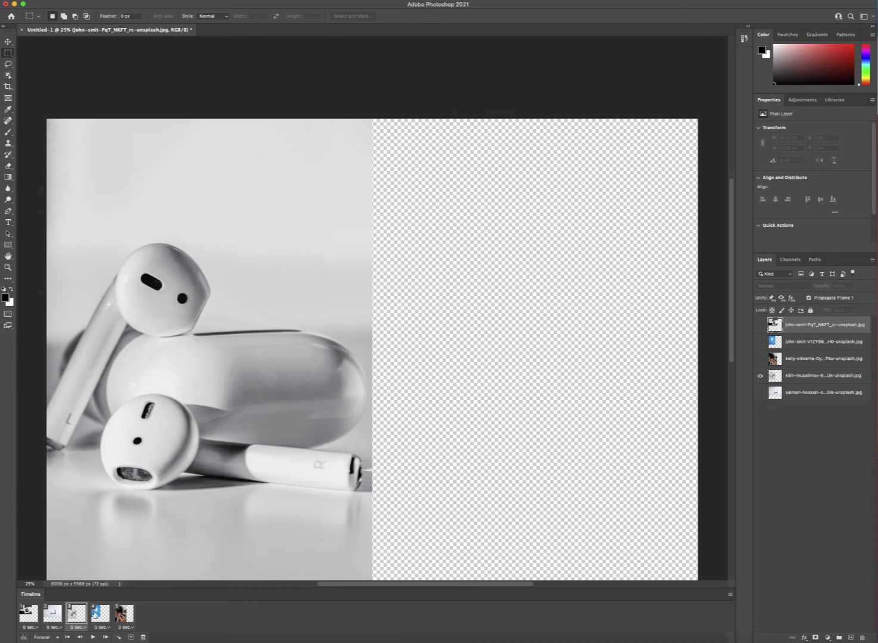
# Set all five frame delays to 0.5 seconds and play the animation to check timing
pyautogui.click(38, 628)
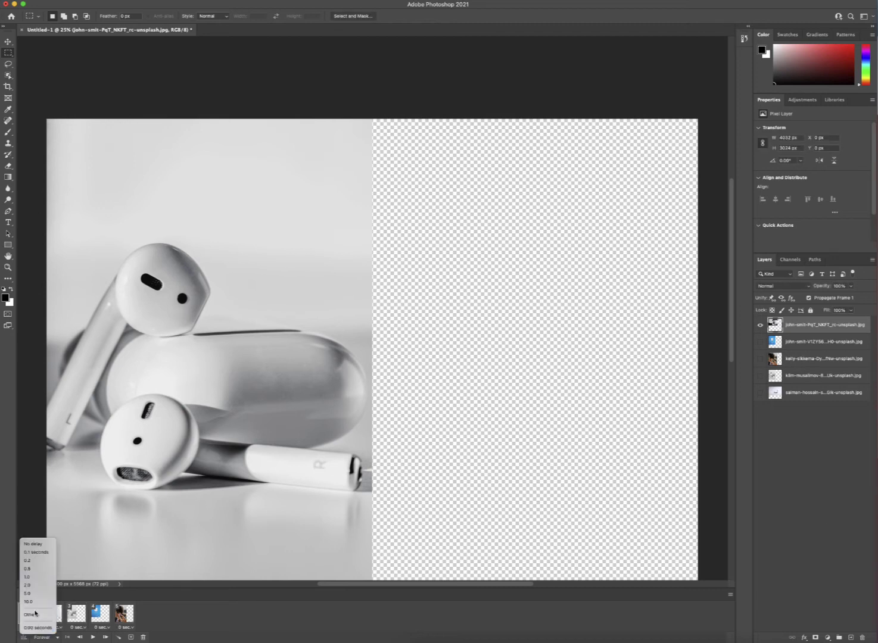
pyautogui.click(34, 569)
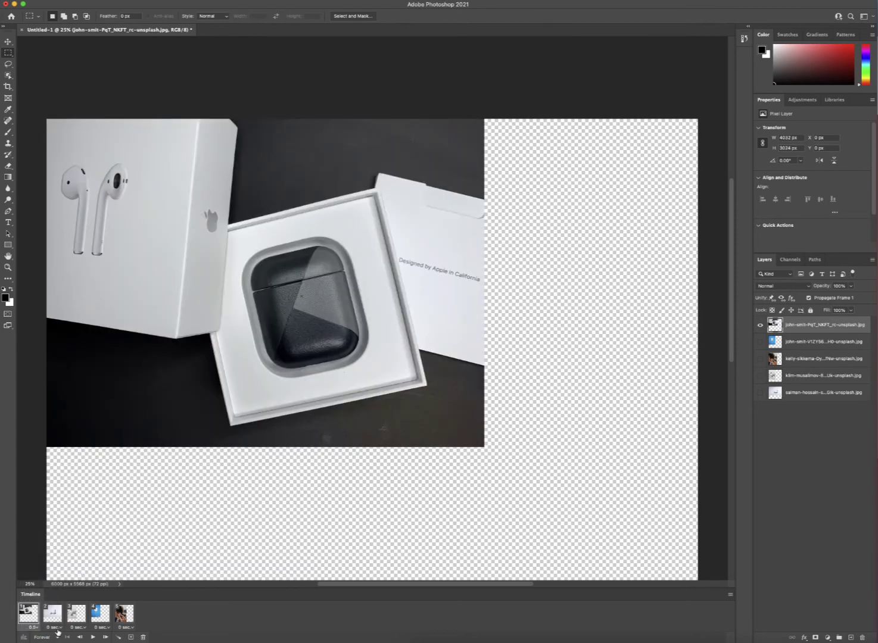
pyautogui.click(59, 628)
pyautogui.click(84, 568)
pyautogui.click(82, 628)
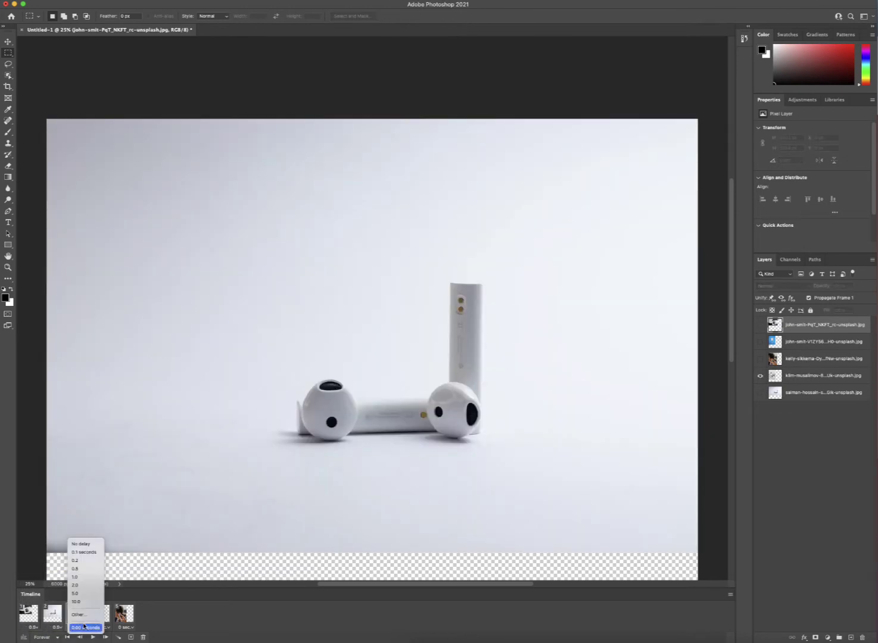
pyautogui.click(89, 568)
pyautogui.click(108, 628)
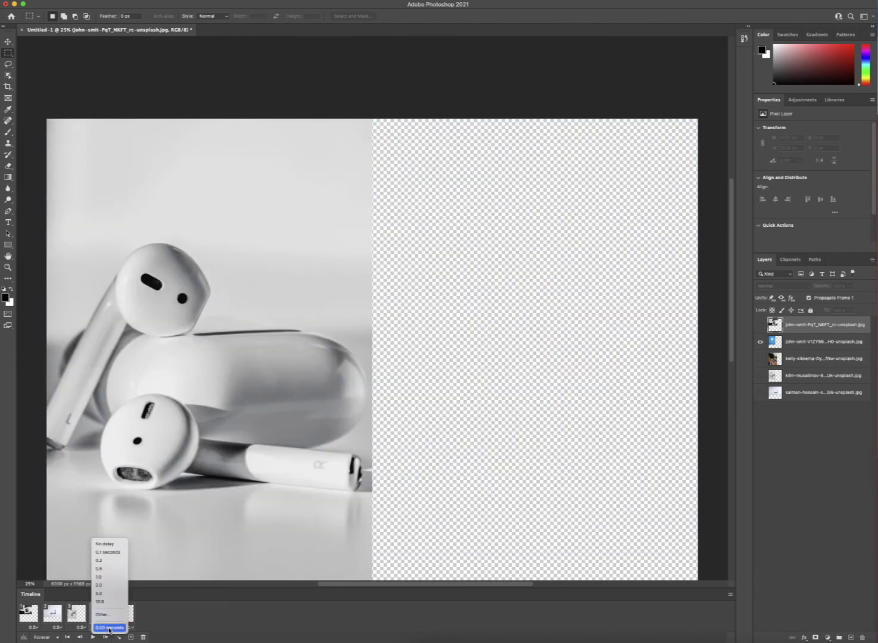
pyautogui.click(114, 569)
pyautogui.click(133, 629)
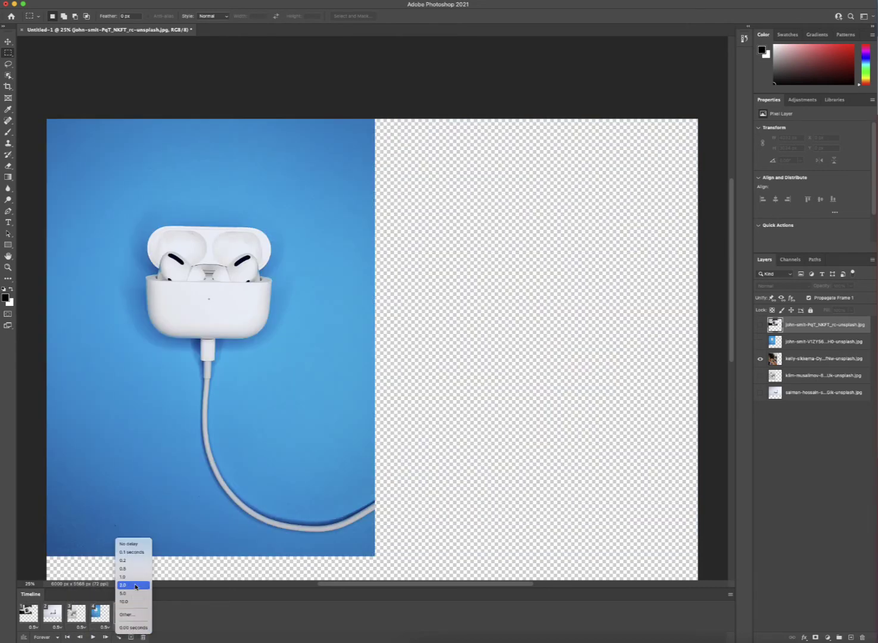
pyautogui.click(132, 568)
pyautogui.click(92, 637)
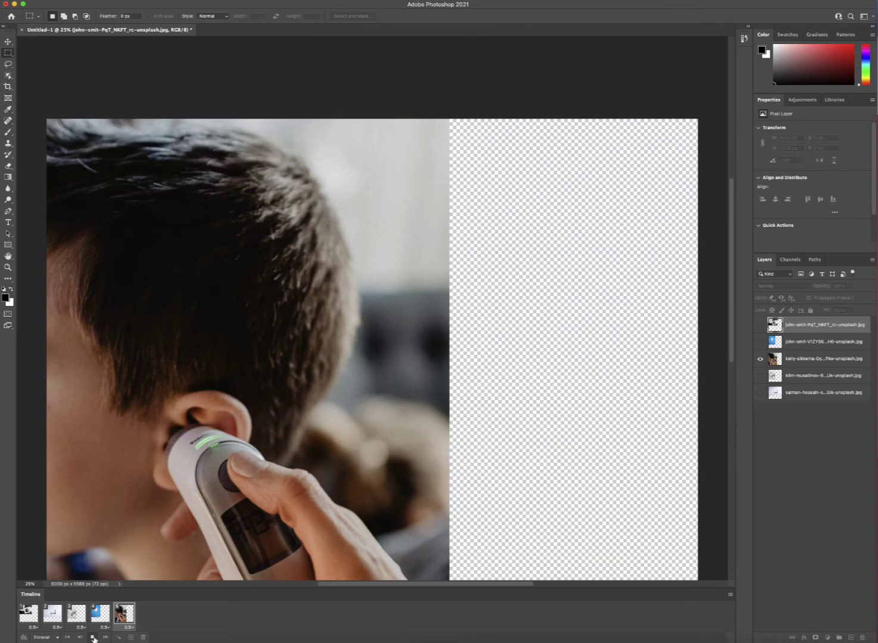
pyautogui.click(93, 637)
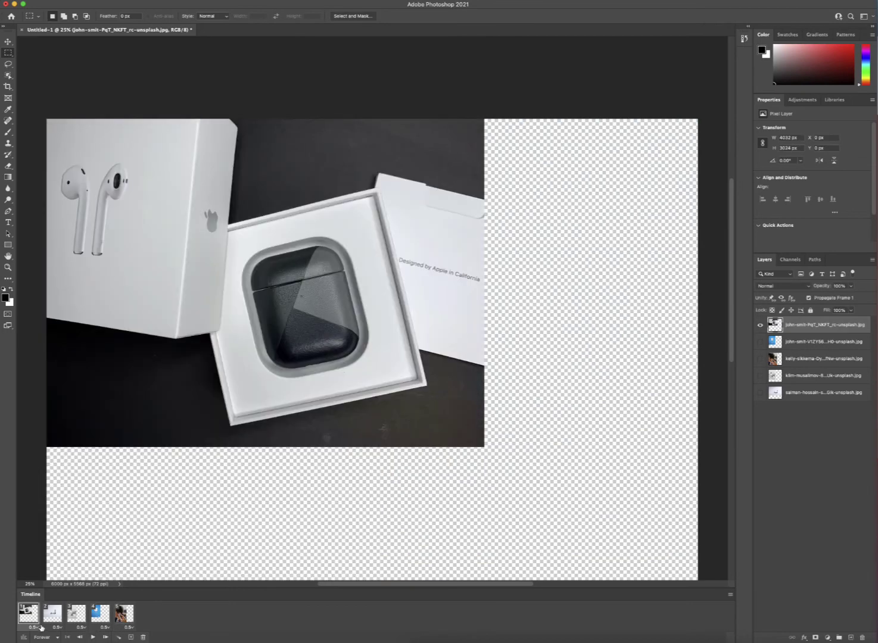
# Change all five frame delays to 0.2 seconds and play the faster animation
pyautogui.click(40, 627)
pyautogui.click(48, 588)
pyautogui.click(56, 627)
pyautogui.click(61, 560)
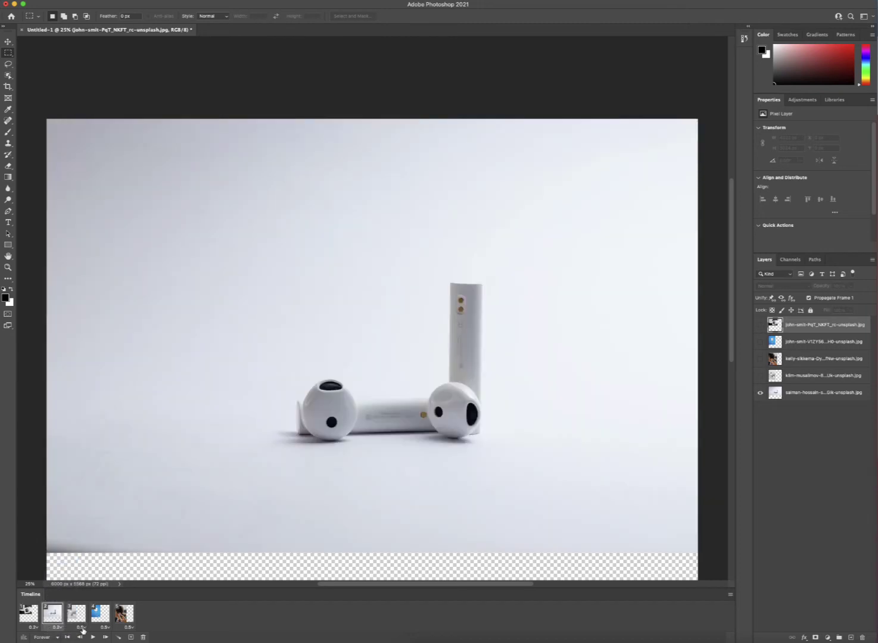
pyautogui.click(81, 627)
pyautogui.click(89, 560)
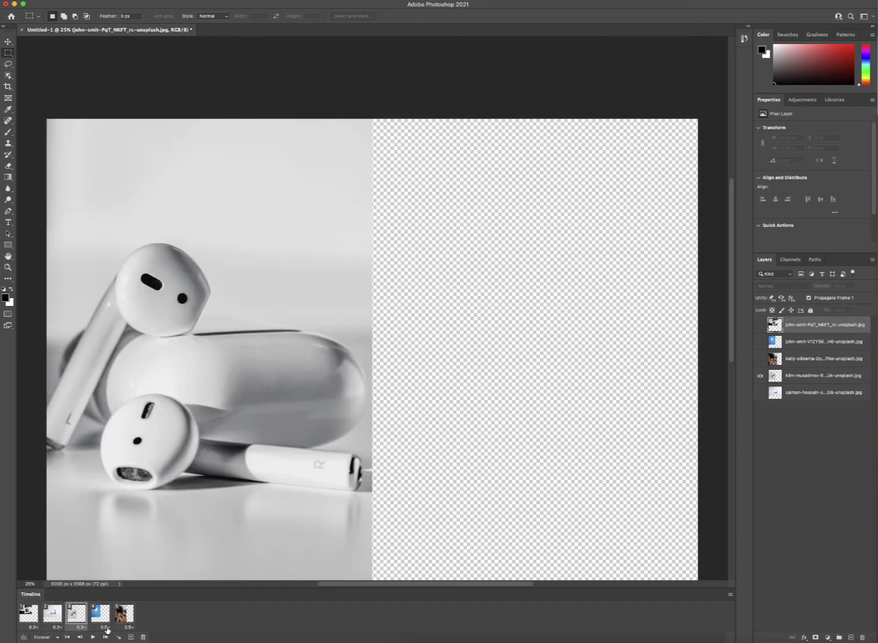
pyautogui.click(106, 627)
pyautogui.click(113, 560)
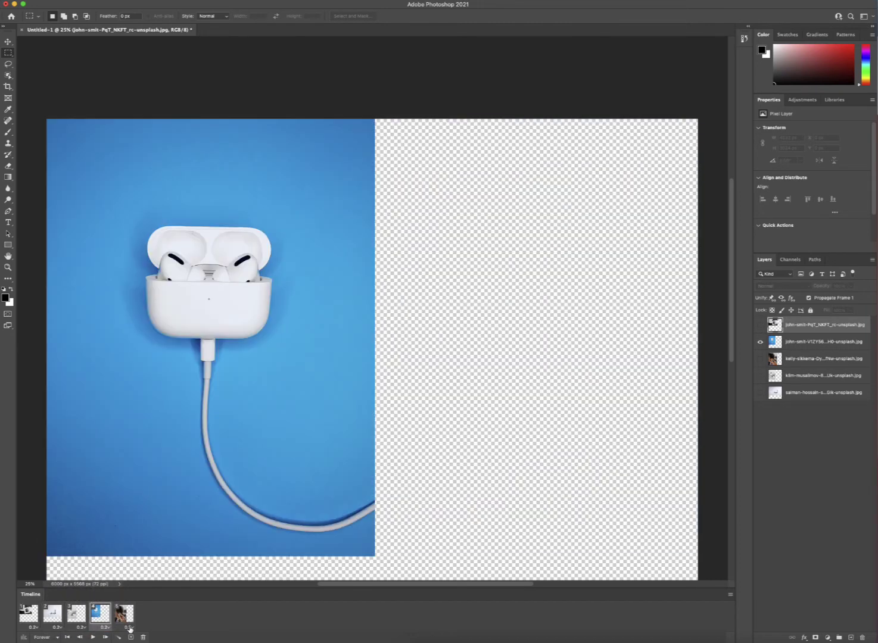
pyautogui.click(129, 628)
pyautogui.click(137, 561)
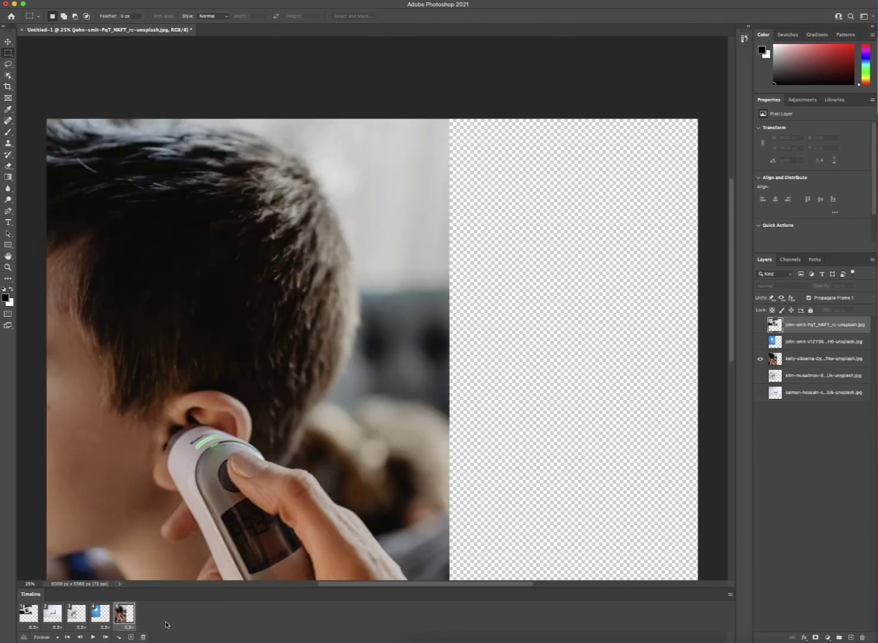
pyautogui.click(90, 638)
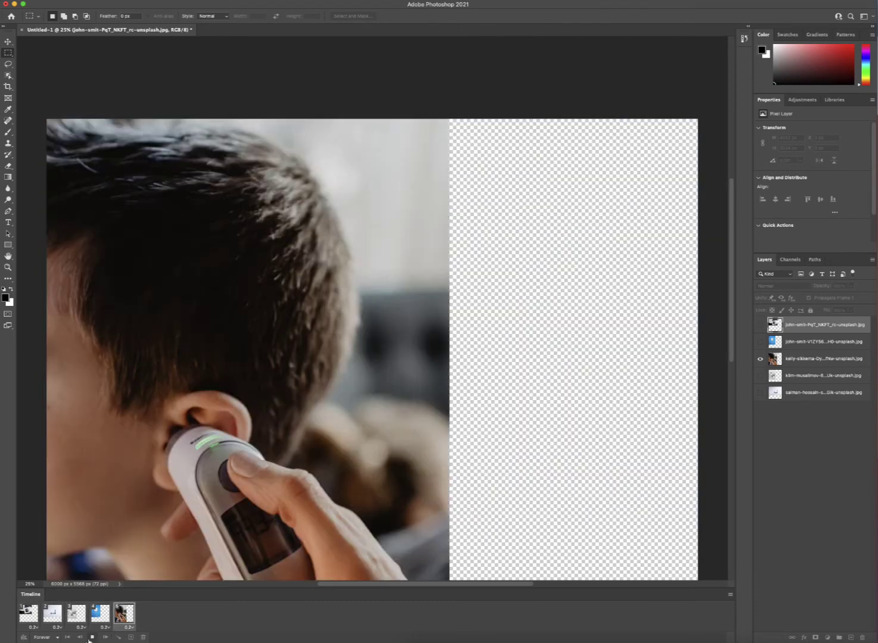
# Look over the Once, 3 times and Forever loop choices, keep Forever, and replay the animation
pyautogui.click(92, 637)
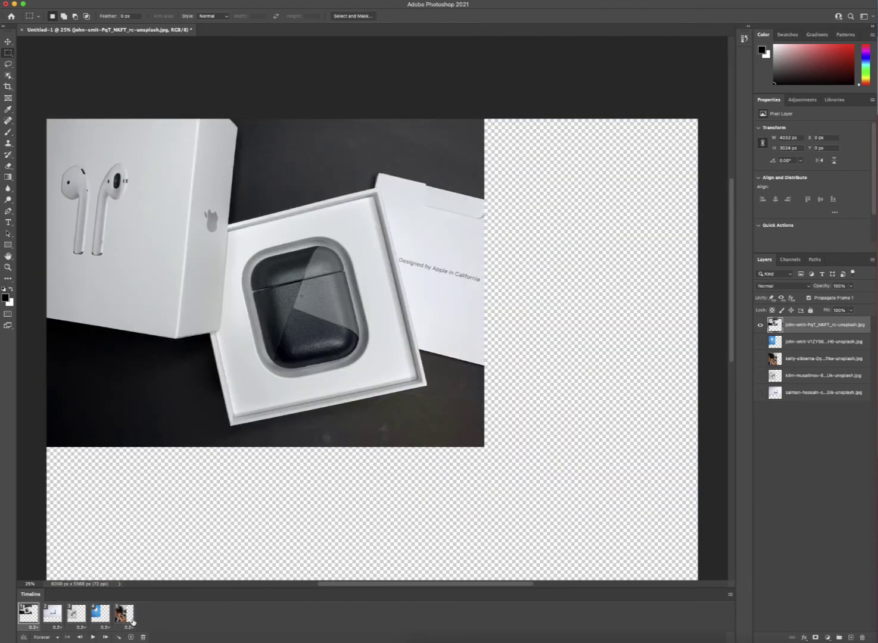
pyautogui.click(56, 637)
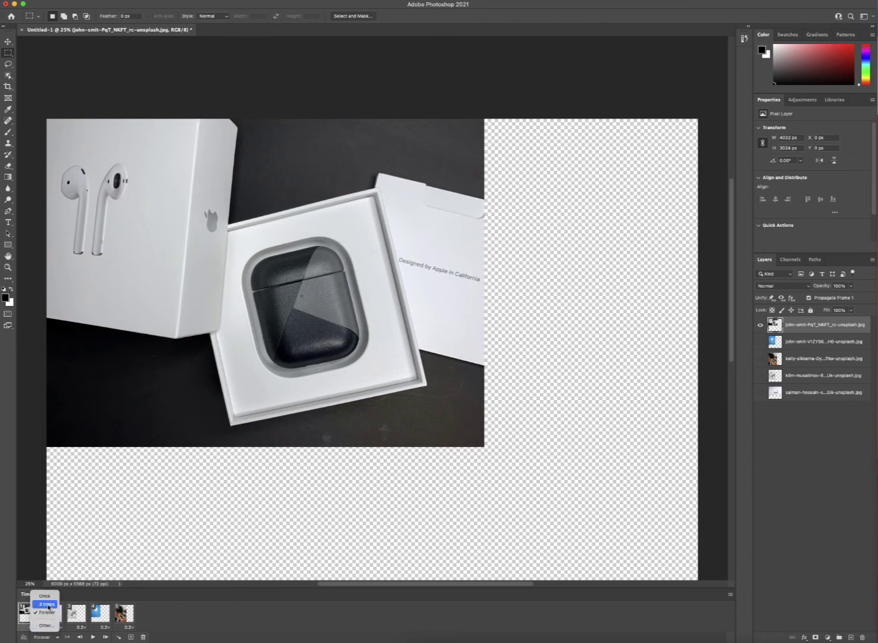
pyautogui.click(48, 597)
pyautogui.click(56, 637)
pyautogui.click(47, 625)
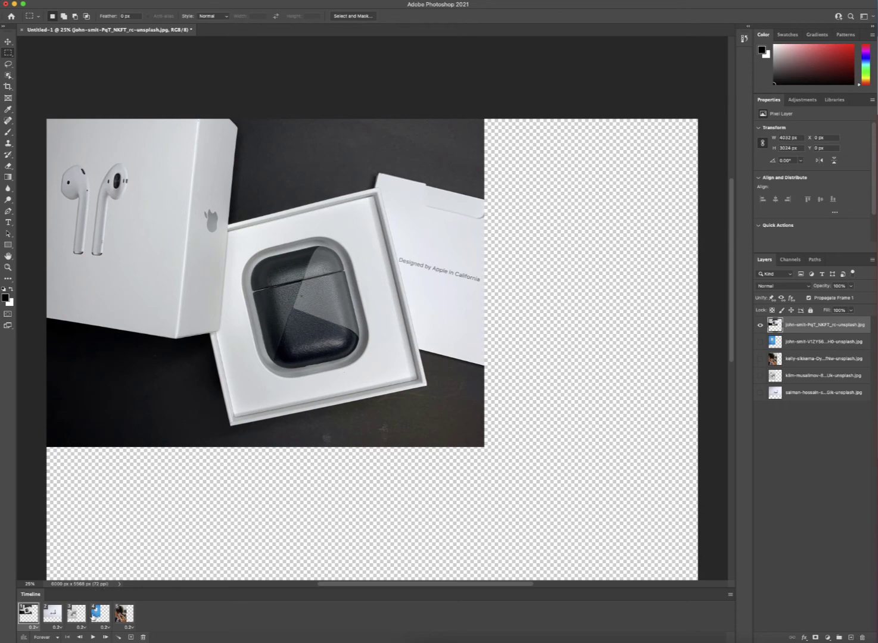
pyautogui.click(92, 637)
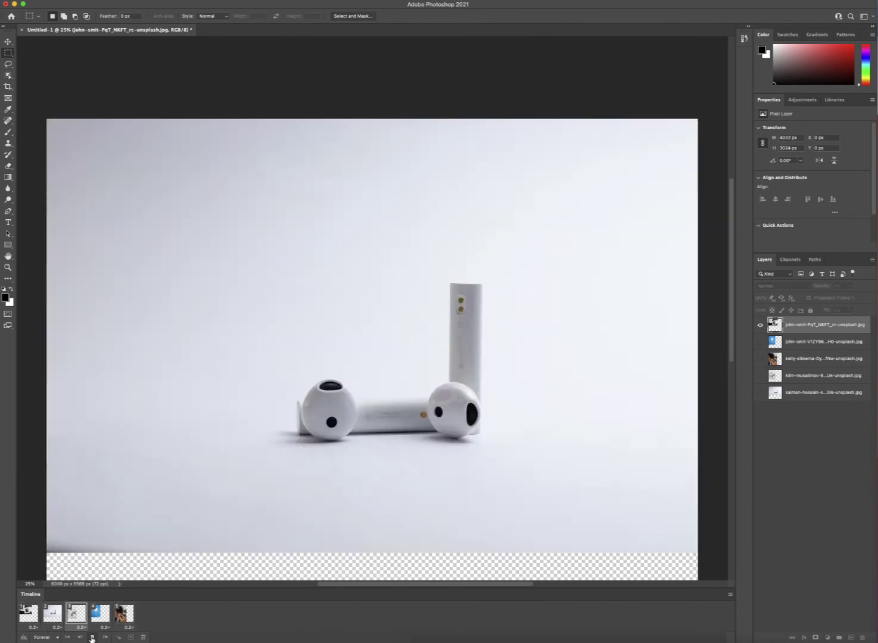
pyautogui.click(93, 637)
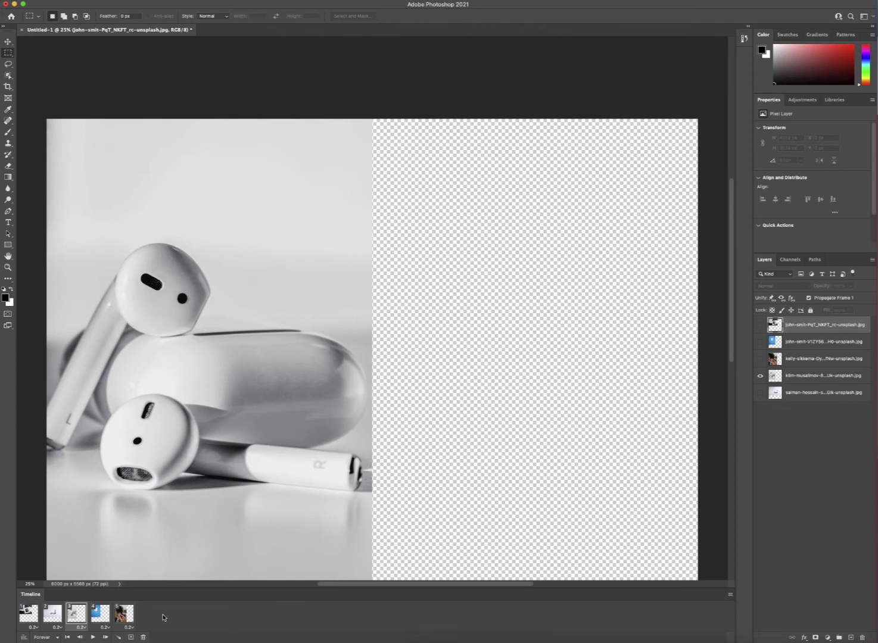
# Open Save for Web (Legacy) and apply the GIF 128 Dithered preset
pyautogui.click(76, 0)
pyautogui.moveTo(92, 101)
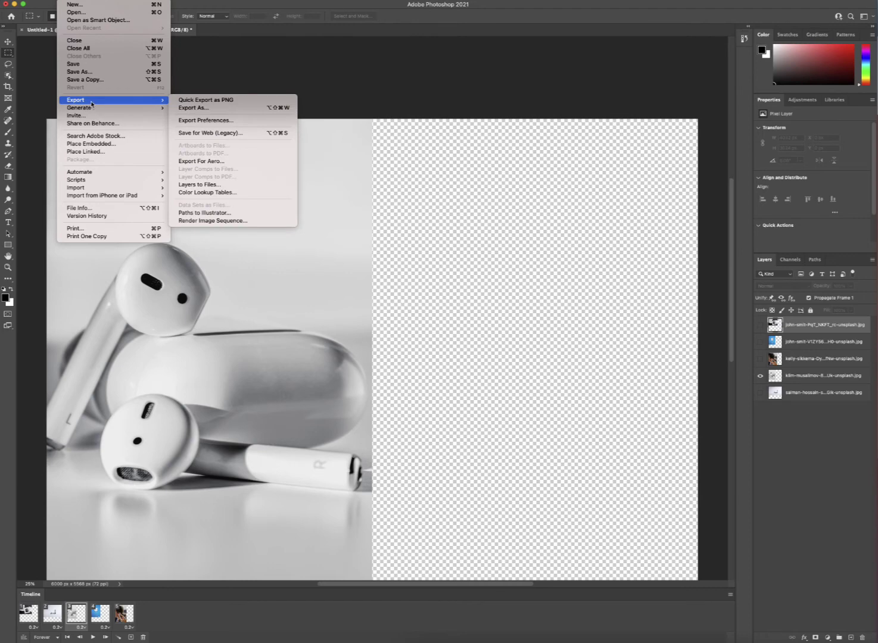
pyautogui.click(222, 136)
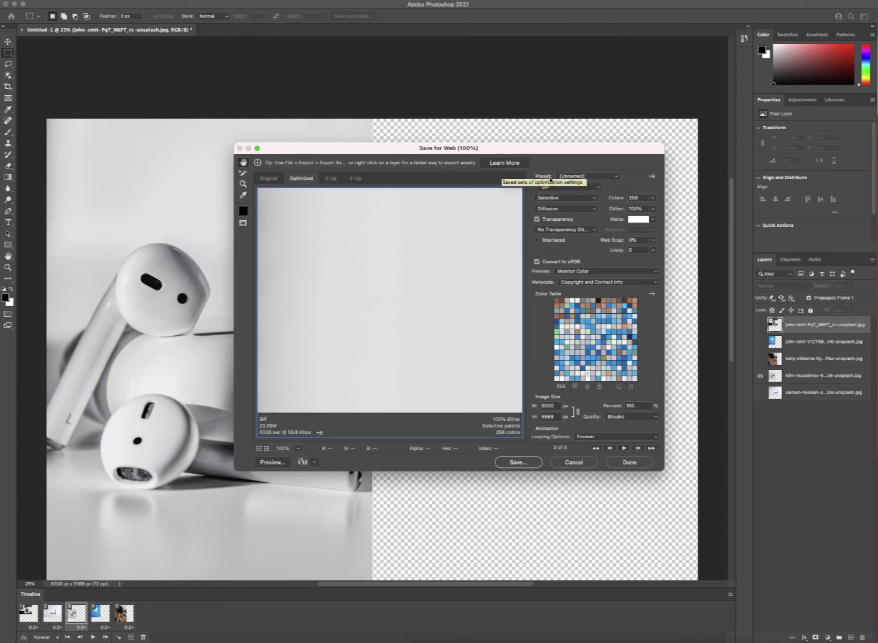
pyautogui.click(604, 178)
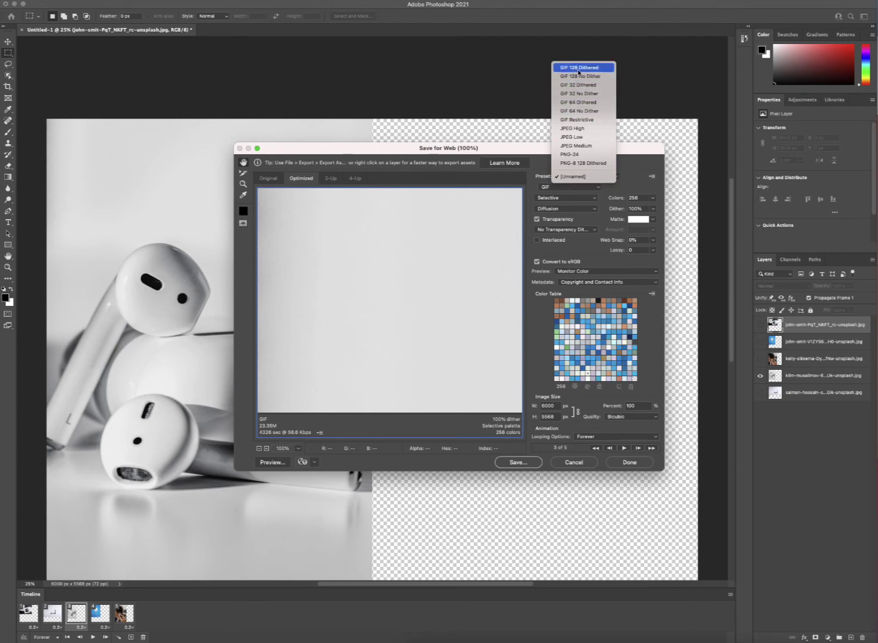
pyautogui.click(578, 72)
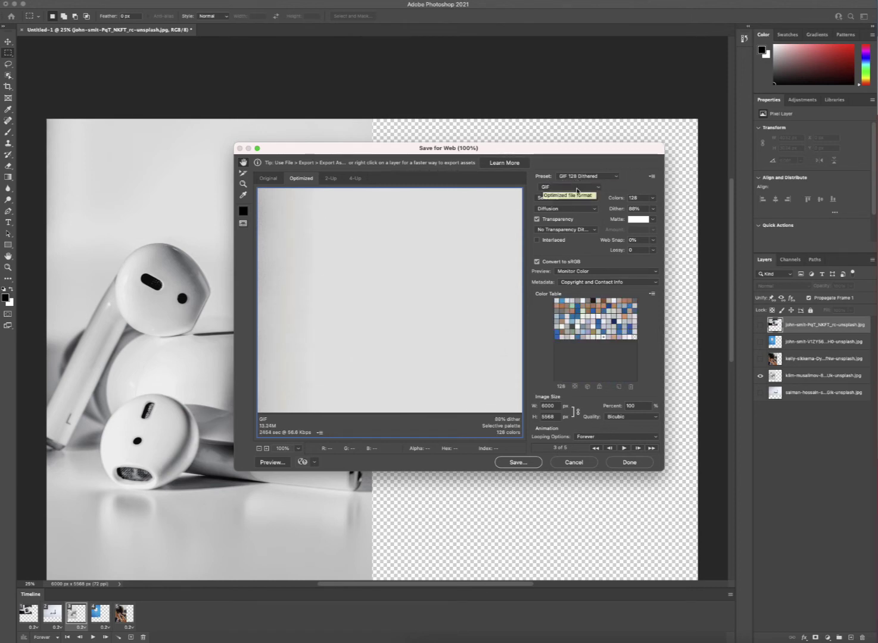
# Set Colors to 256 and Looping Options to Forever
pyautogui.click(652, 201)
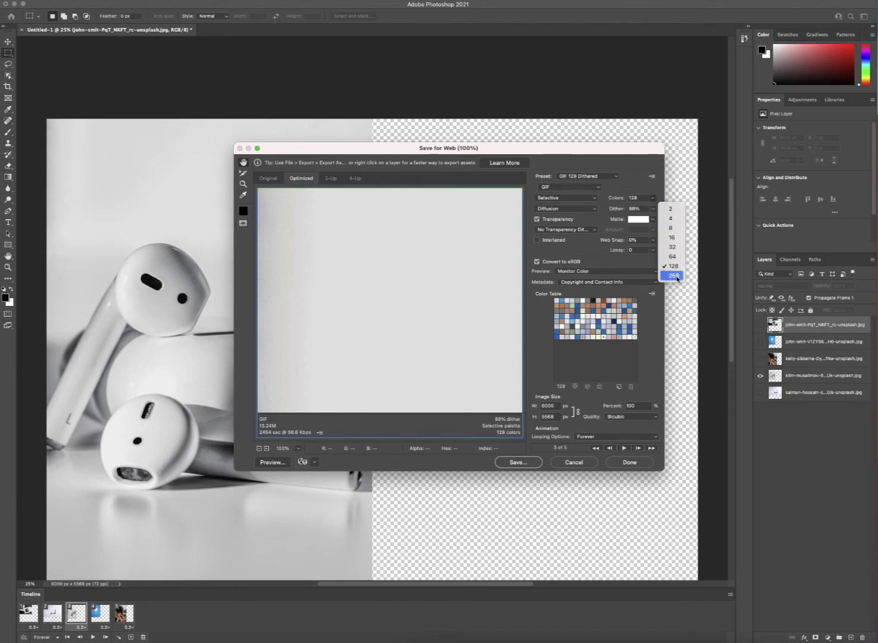
pyautogui.click(646, 203)
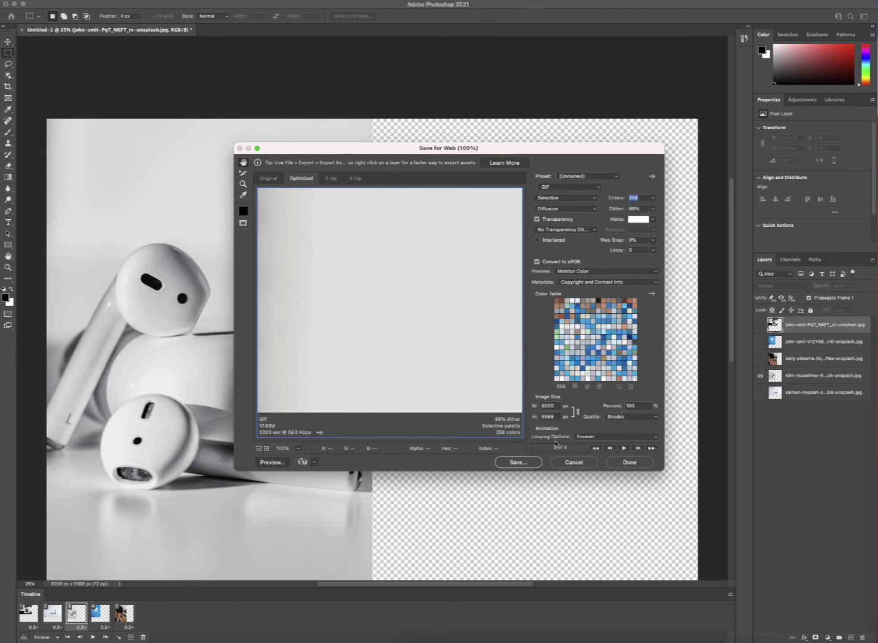
pyautogui.click(608, 440)
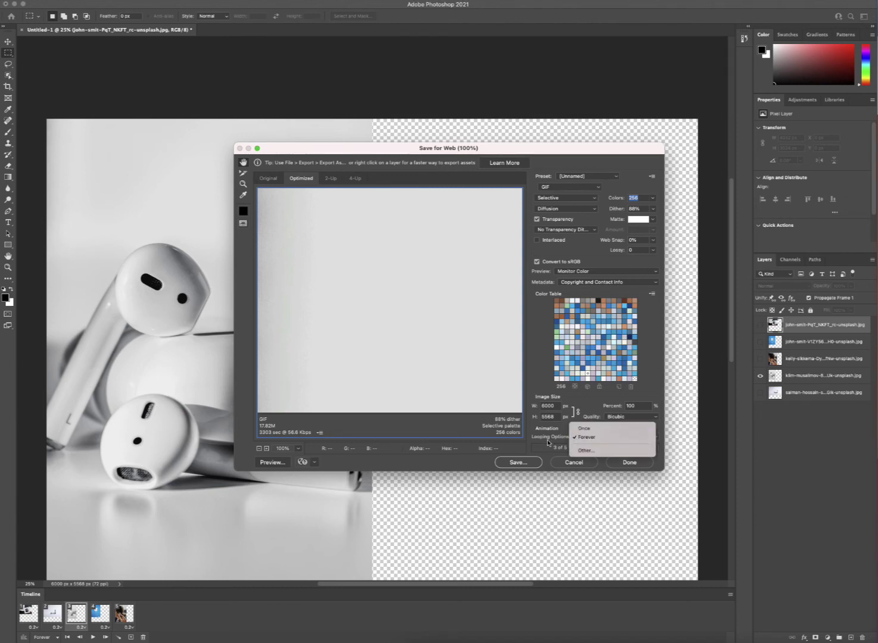
pyautogui.click(595, 437)
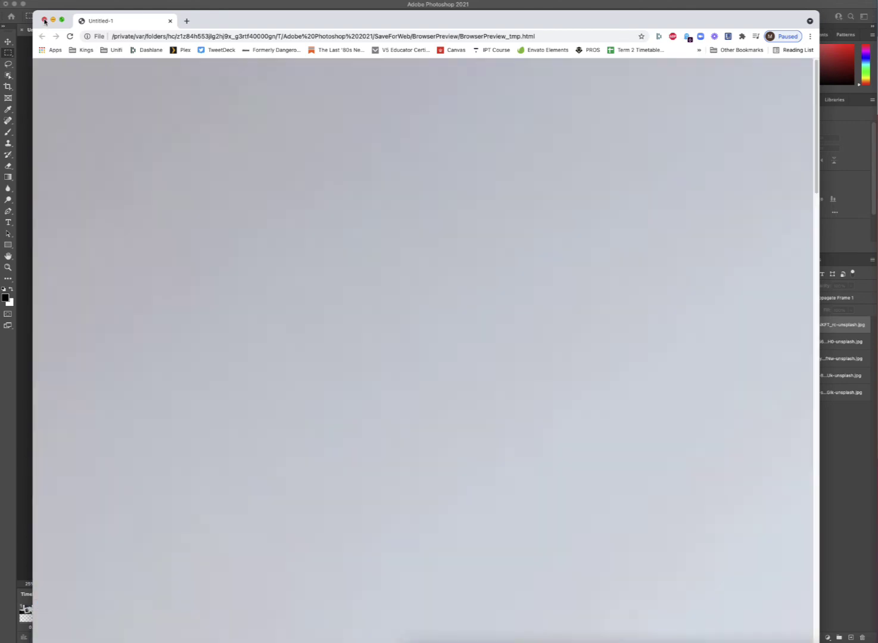
# Close the Chrome preview of the full-size animated GIF
pyautogui.click(45, 20)
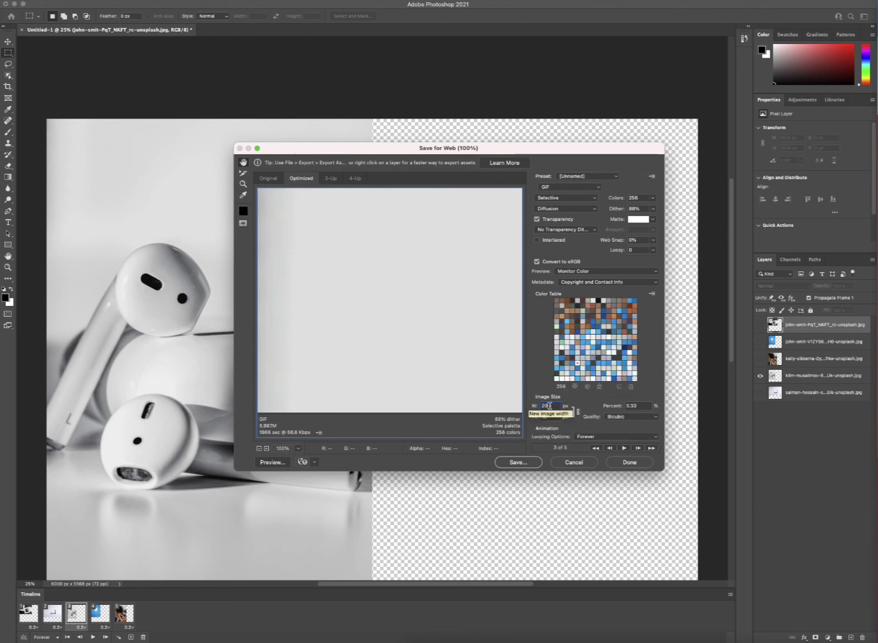
# Preview the 2000 px wide GIF in Chrome, then close the browser
pyautogui.click(270, 462)
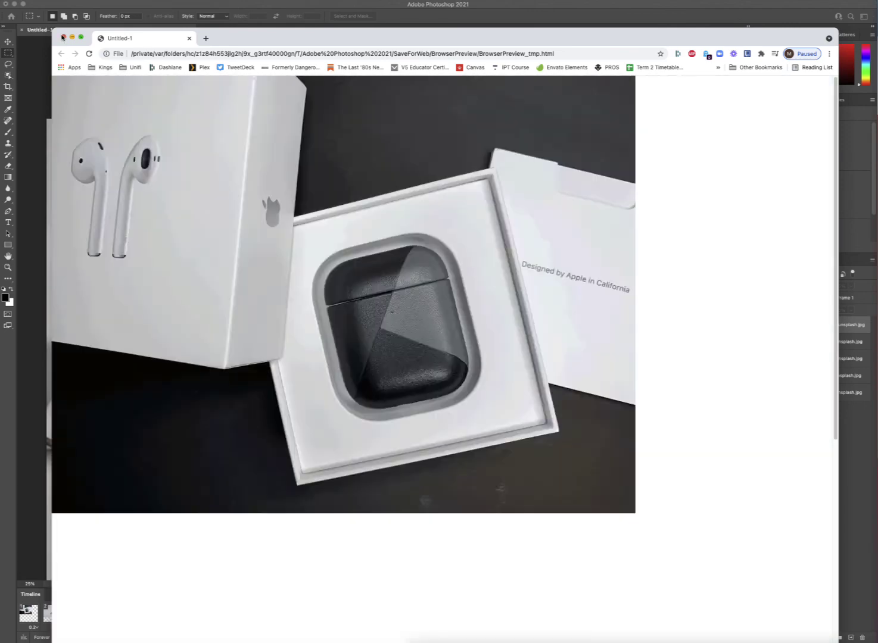
pyautogui.click(63, 37)
# Save the optimized animation under the file name Untitled-1.gif
pyautogui.click(512, 466)
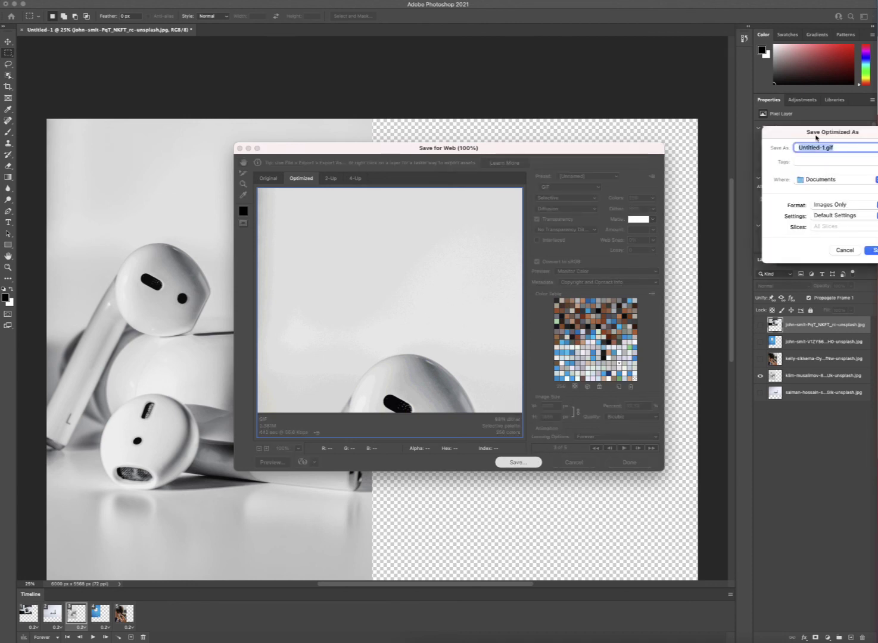
pyautogui.click(355, 188)
pyautogui.click(416, 292)
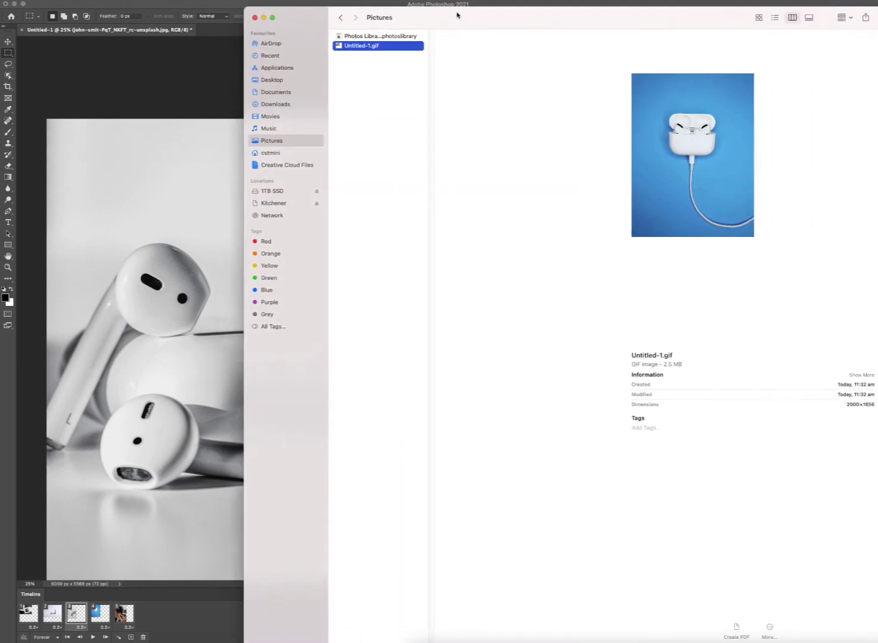
# Slide the Finder window left to reveal Untitled-1.gif's preview and 2000×1856 details
pyautogui.moveTo(458, 15); pyautogui.dragTo(320, 13)
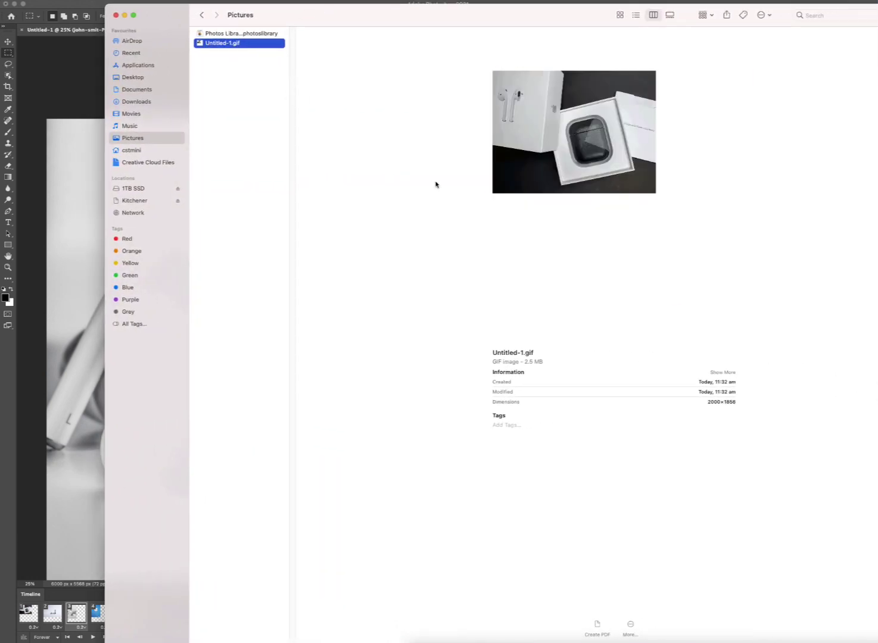